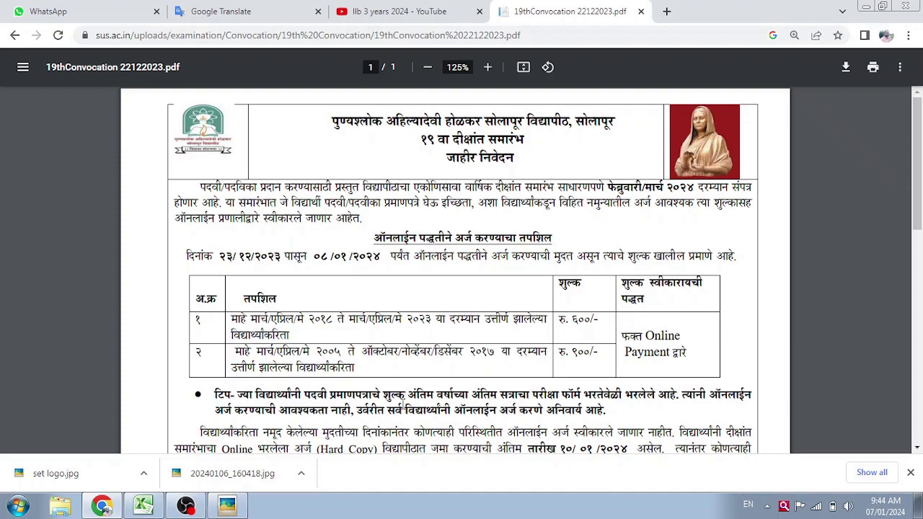
Read the convocation notice's fee table, tip and important instructions, including the Aadhaar card number requirement.
scroll(413, 416, "down", 10)
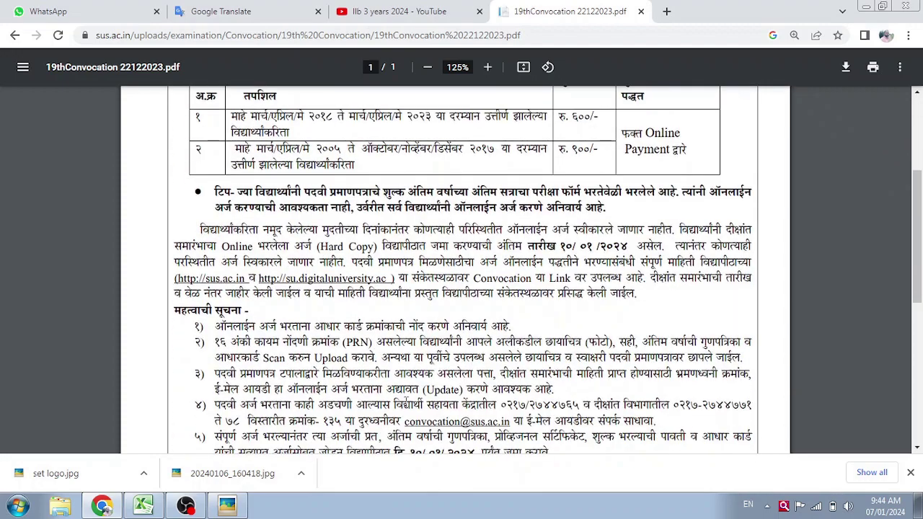
scroll(413, 416, "up", 3)
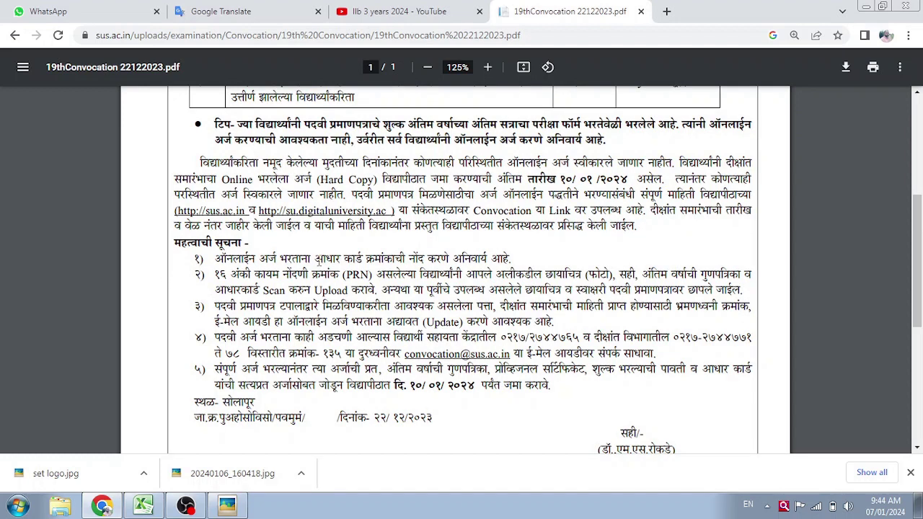
left_click_drag(315, 258, 394, 259)
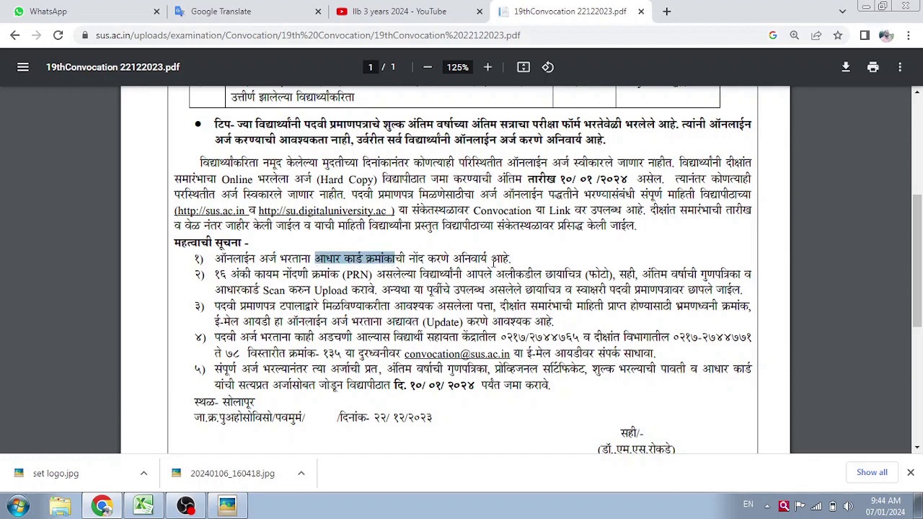
left_click(454, 294)
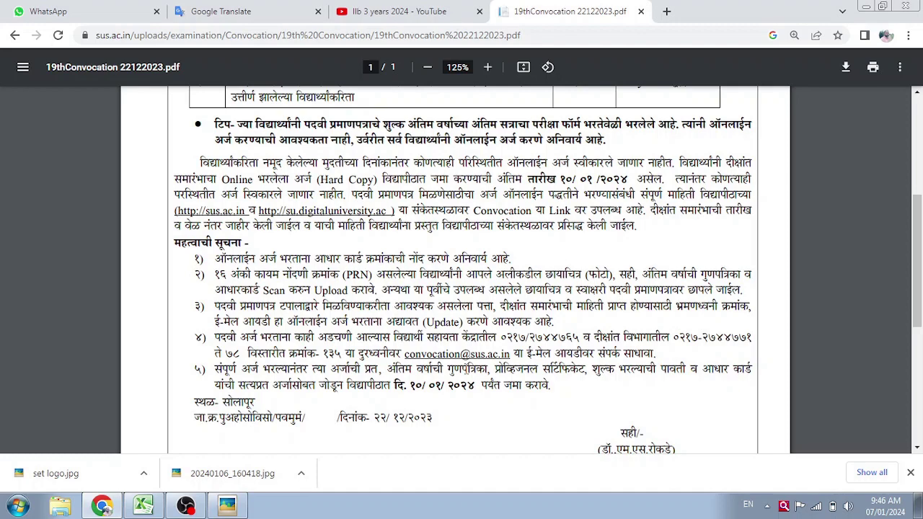
Open the online application link at the end of the notice and apply online for the PAHSU Convocation Form 2023.
scroll(465, 368, "down", 4)
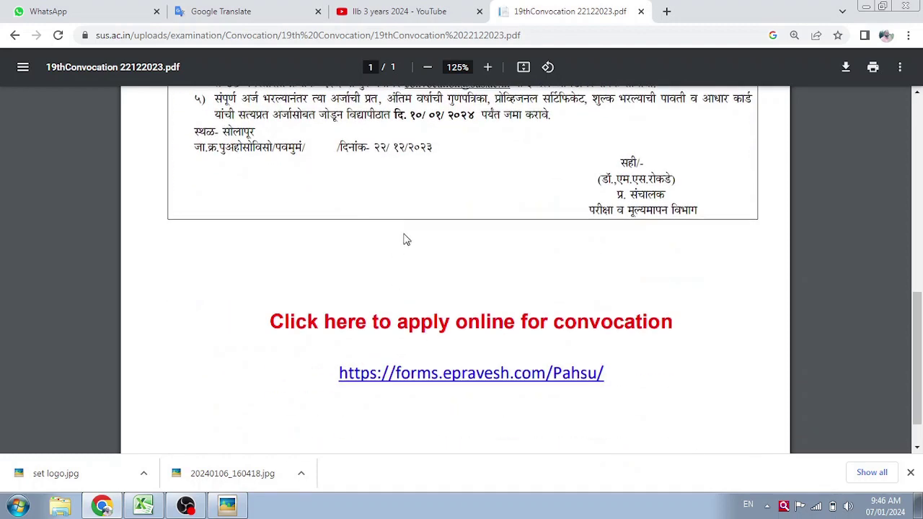
left_click(469, 376)
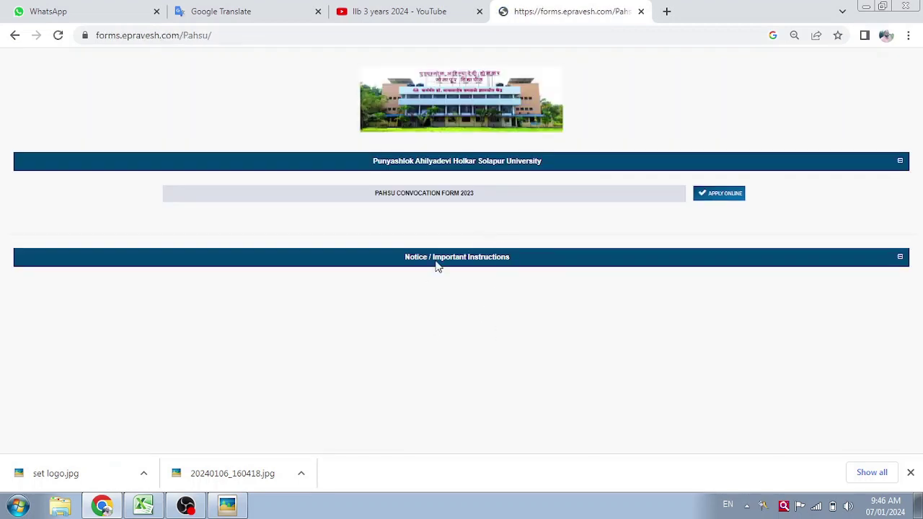
key("ctrl+plus")
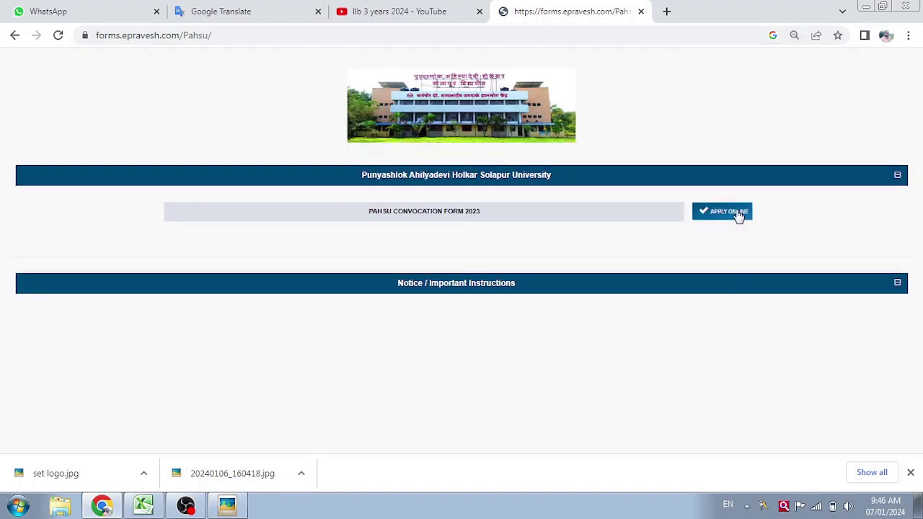
key("ctrl+plus")
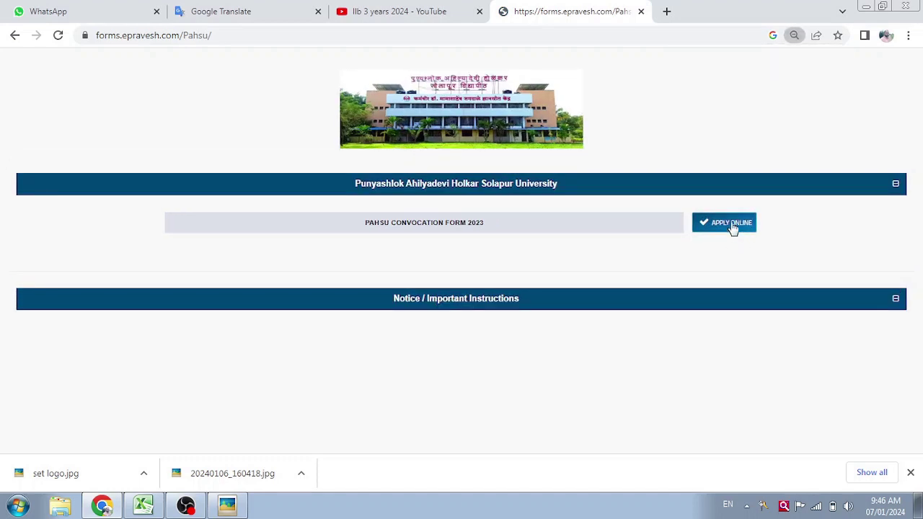
left_click(732, 225)
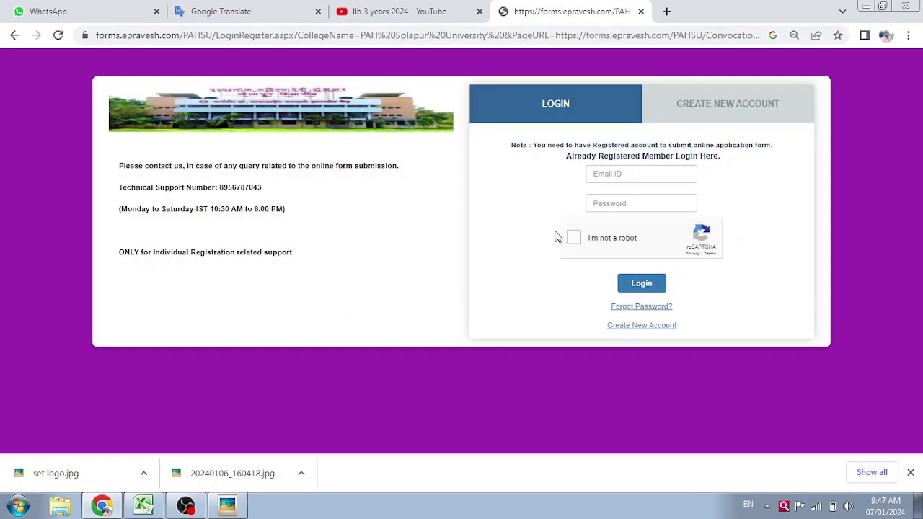
Enter the applicant's first name, last name, e-mail and mobile number for a new account and request the verification OTP.
left_click(726, 112)
left_click(571, 106)
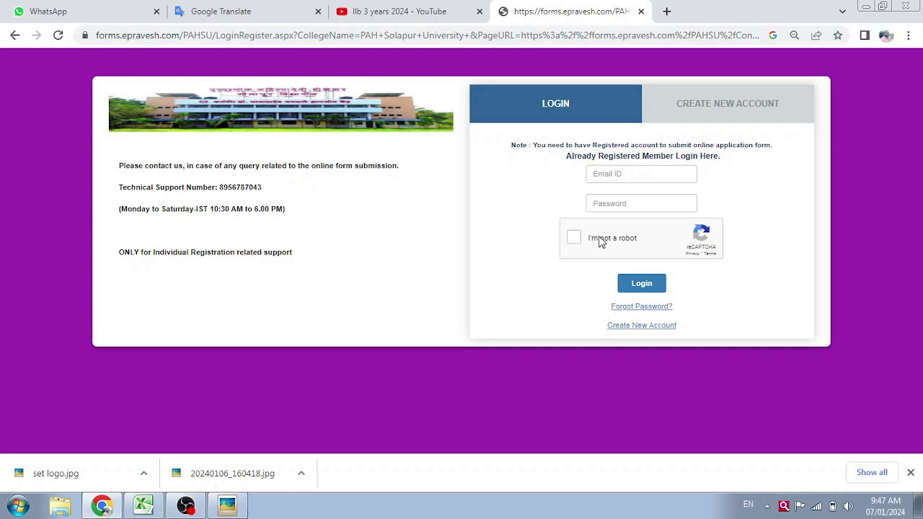
left_click(712, 111)
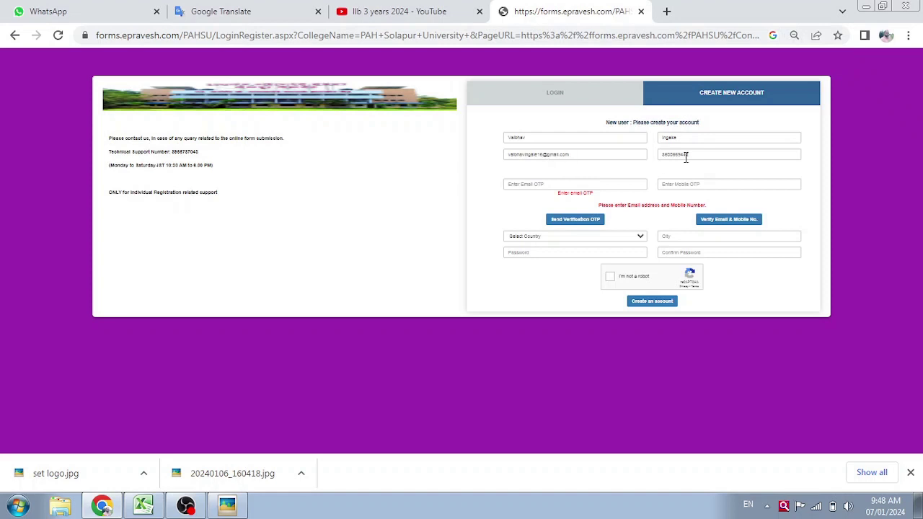
left_click(579, 219)
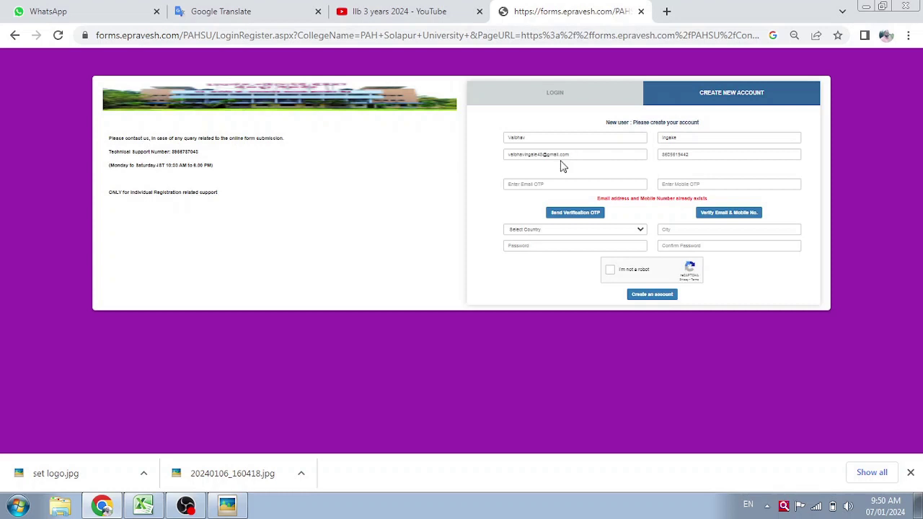
left_click(581, 215)
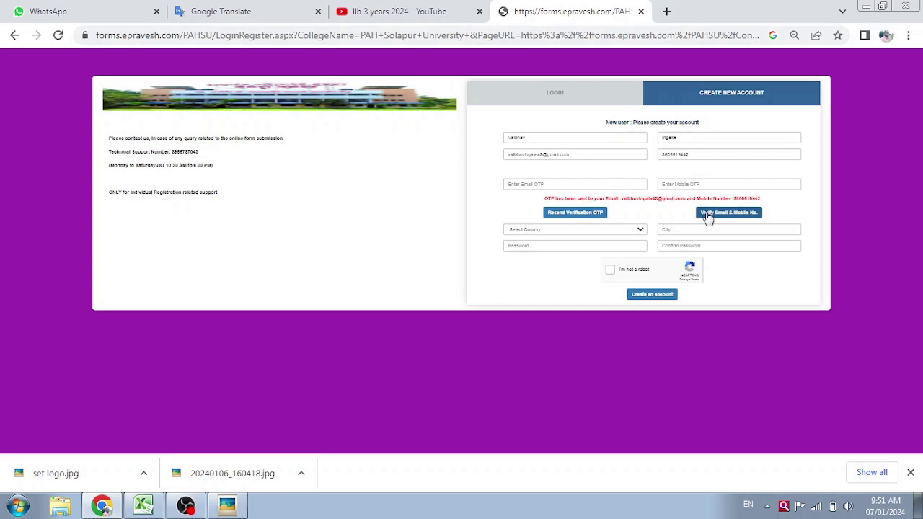
Look through the country choices in the new-account form and tick the "I'm not a robot" check.
left_click(626, 233)
scroll(557, 321, "down", 5)
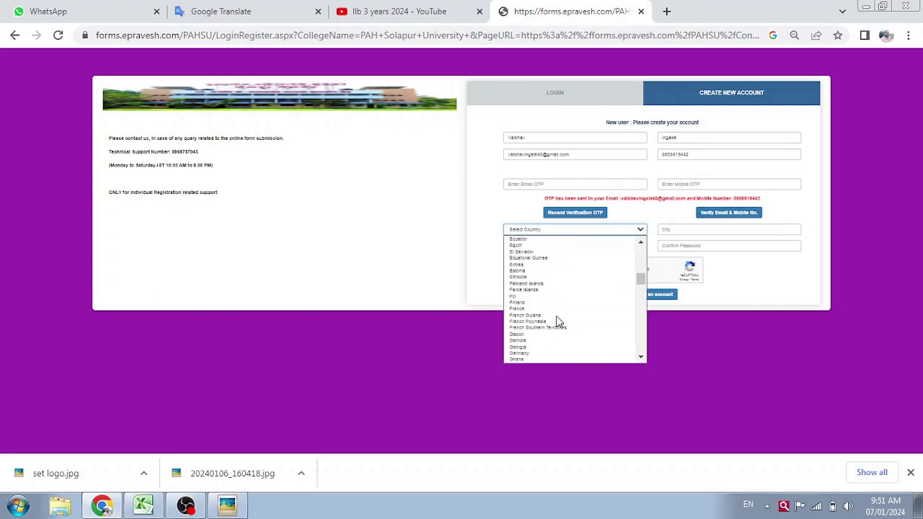
left_click(756, 367)
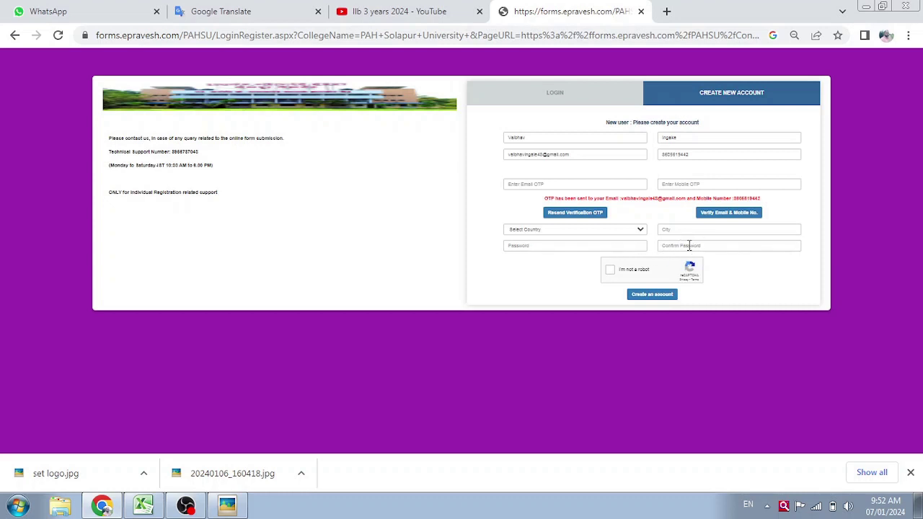
left_click(610, 275)
Switch to the registered-member login and try to log in with the account password after the "I'm not a robot" check.
left_click(545, 98)
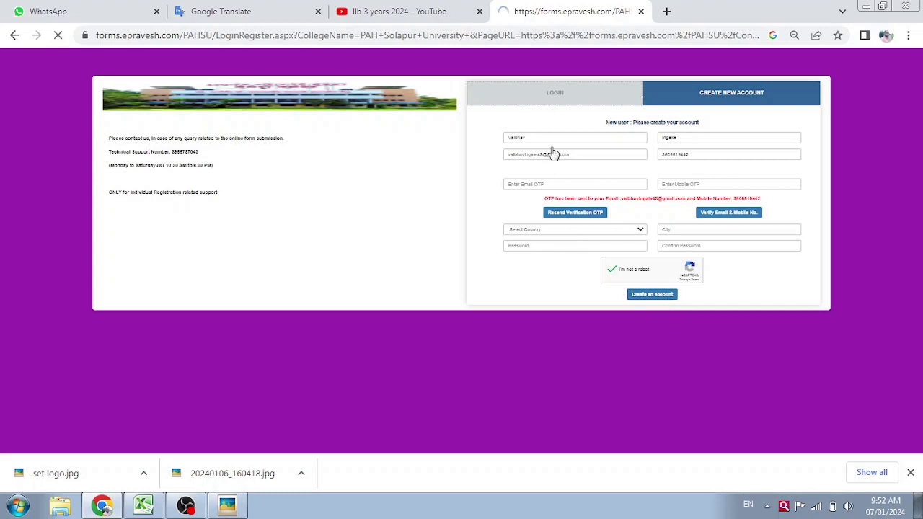
key("ctrl+plus")
key("ctrl+plus")
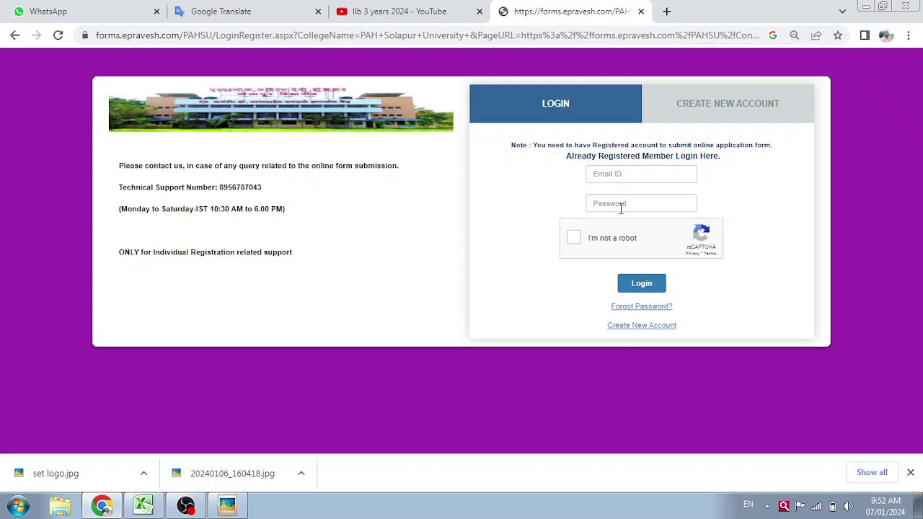
left_click(574, 238)
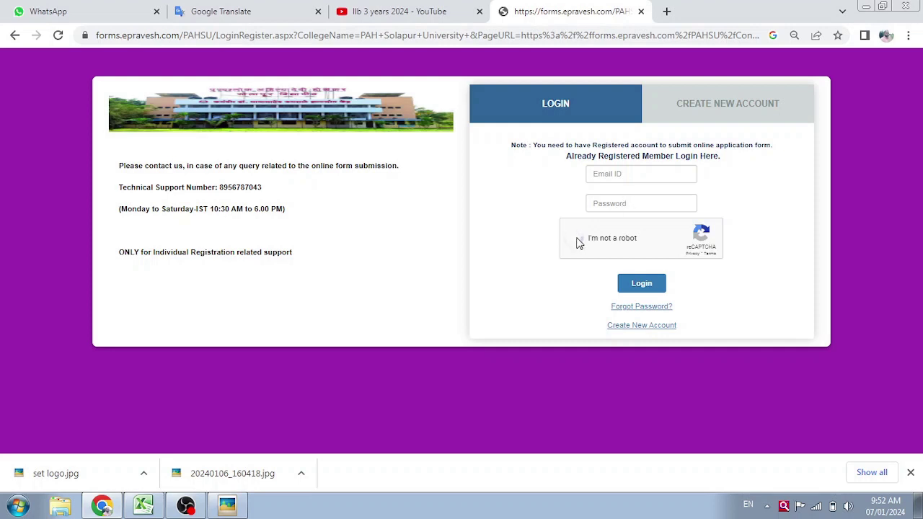
left_click(643, 288)
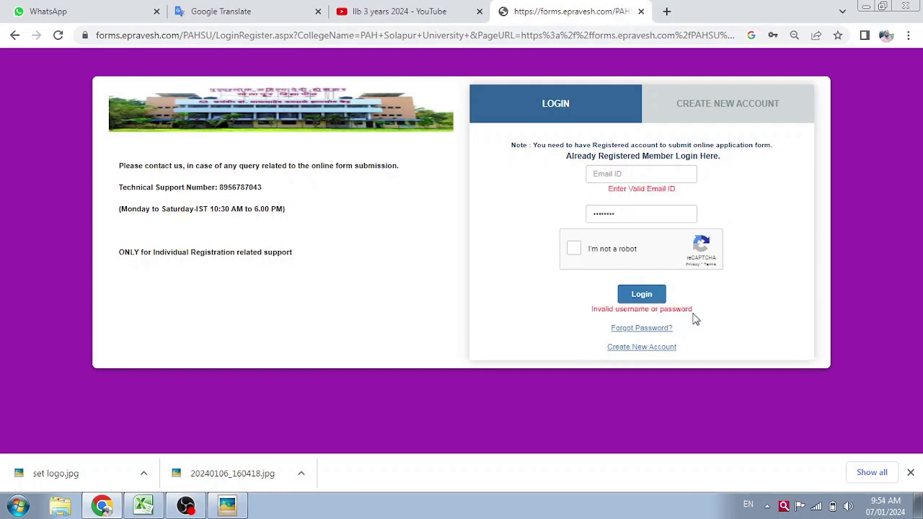
Request the forgotten password for the registered e-mail address, completing the "I'm not a robot" check and acknowledging the message.
left_click(657, 328)
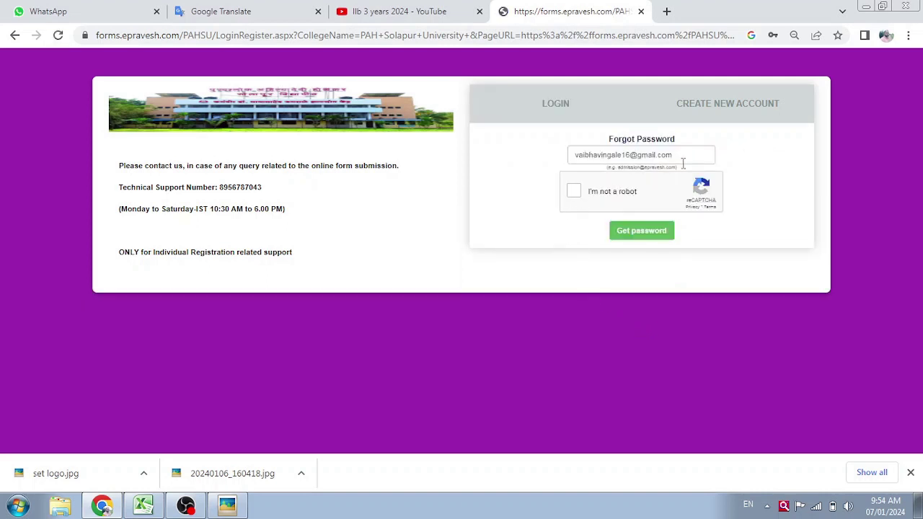
left_click(573, 194)
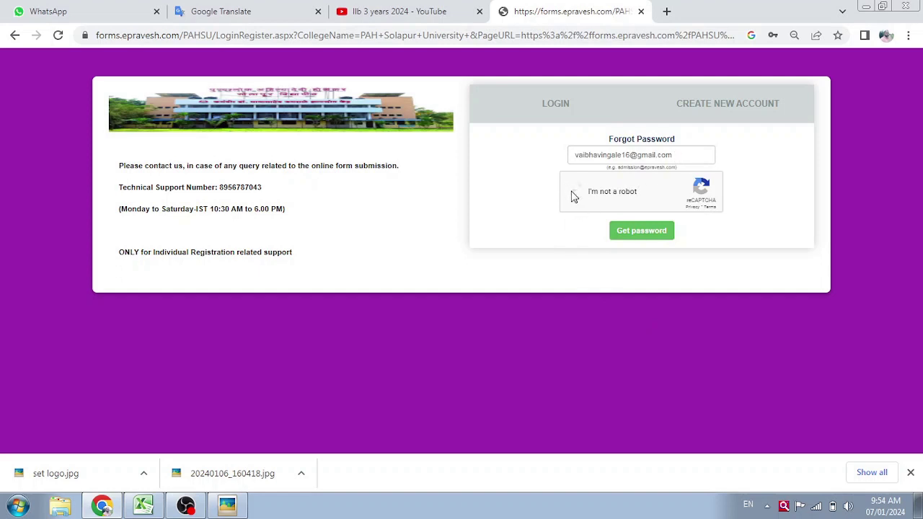
left_click(634, 241)
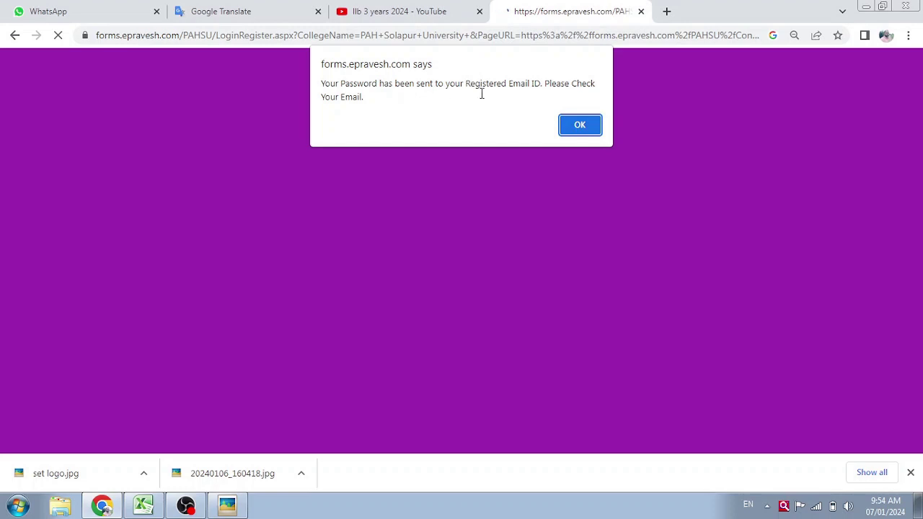
left_click(581, 126)
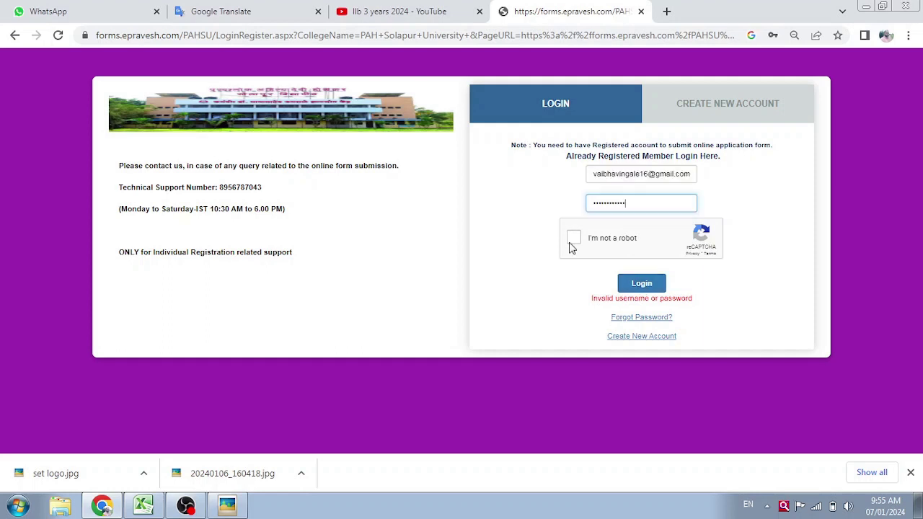
Log in with the registered e-mail and account password, completing the "I'm not a robot" check.
left_click(571, 242)
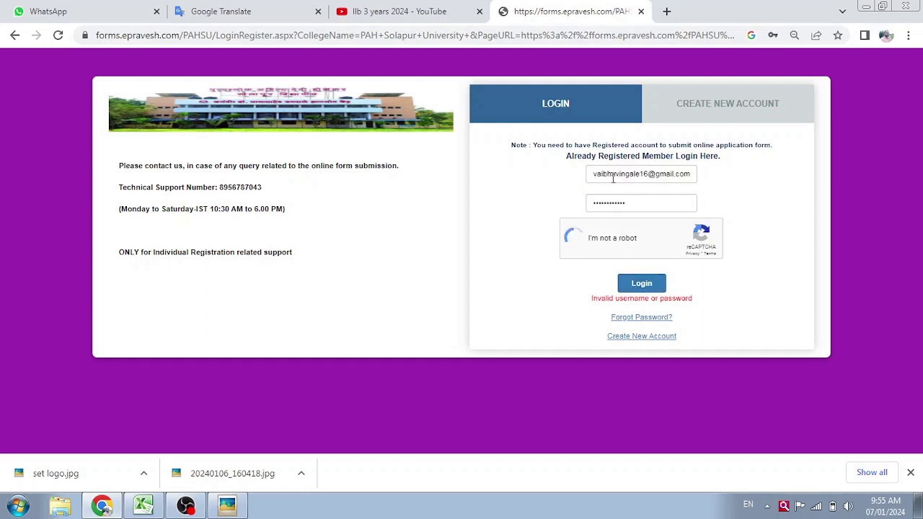
left_click(639, 285)
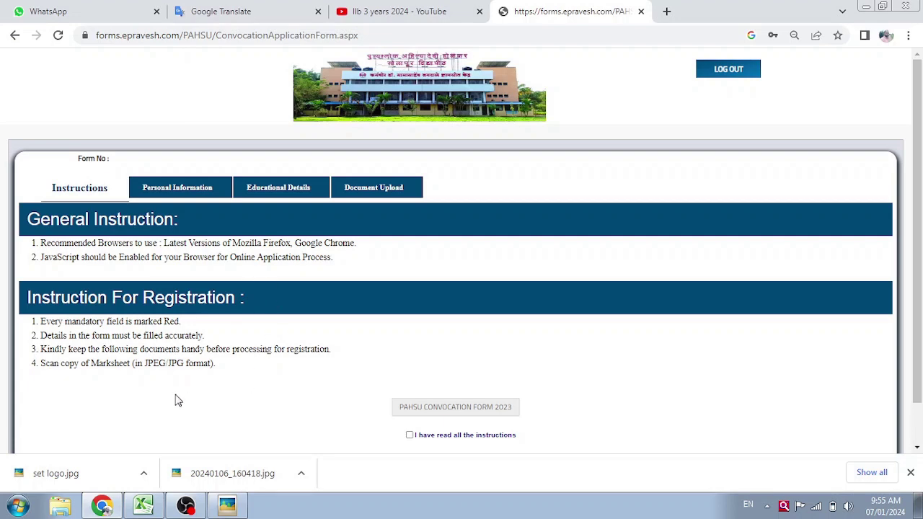
Confirm that all the instructions have been read and proceed to the personal information section.
scroll(165, 387, "down", 1)
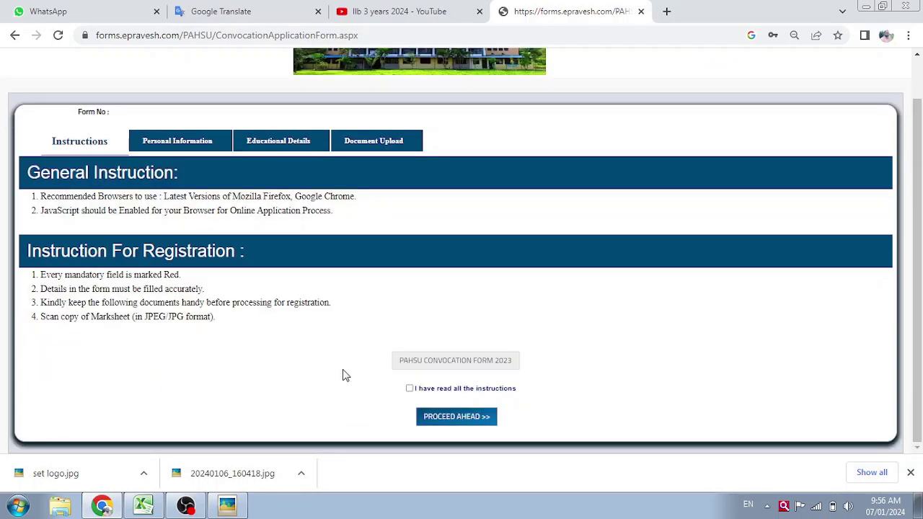
left_click(409, 390)
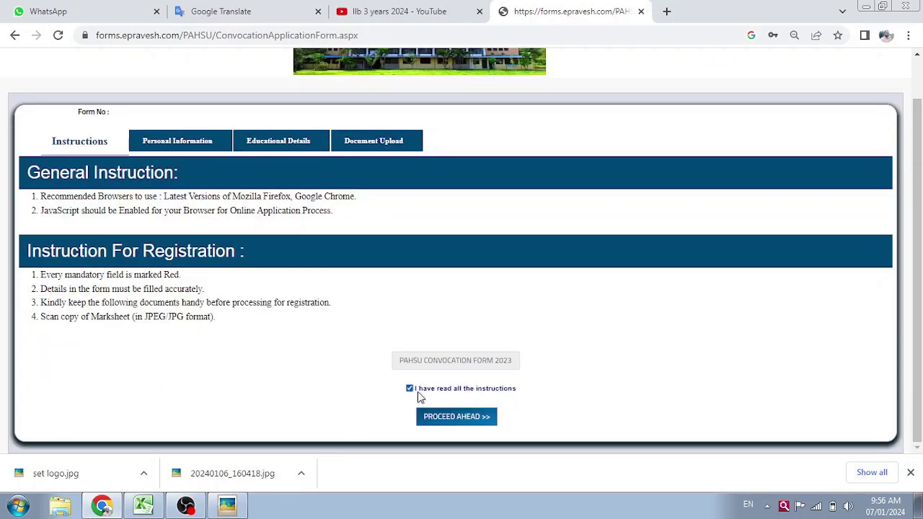
left_click(459, 421)
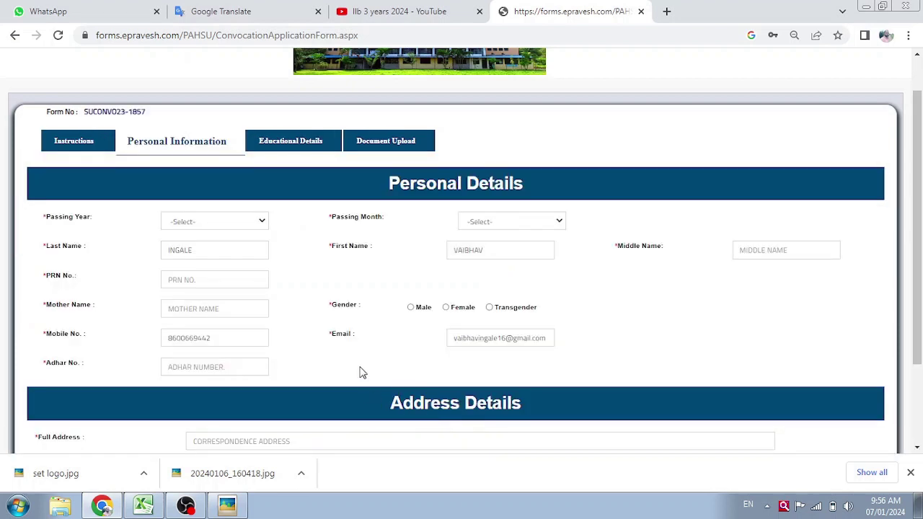
Review the passing year and passing month choices and the remaining fields of the personal and address details.
left_click(215, 225)
left_click(401, 221)
left_click(511, 223)
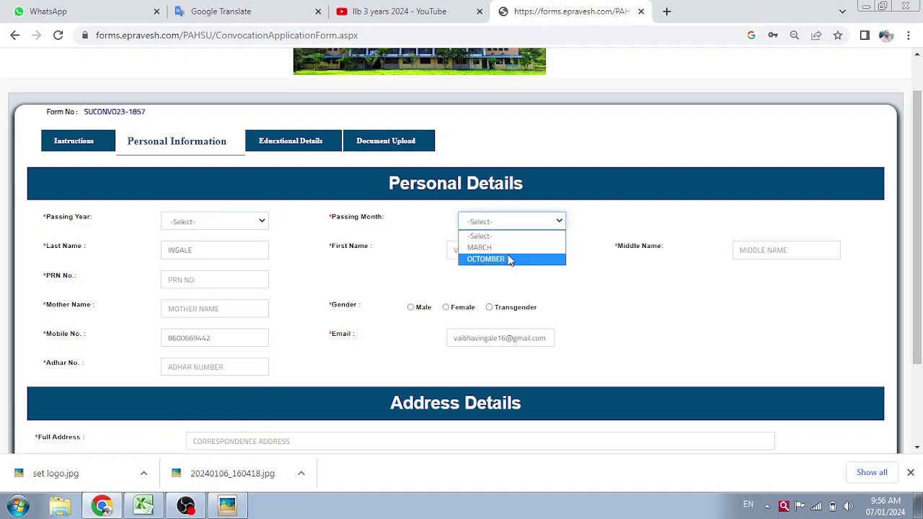
left_click(415, 273)
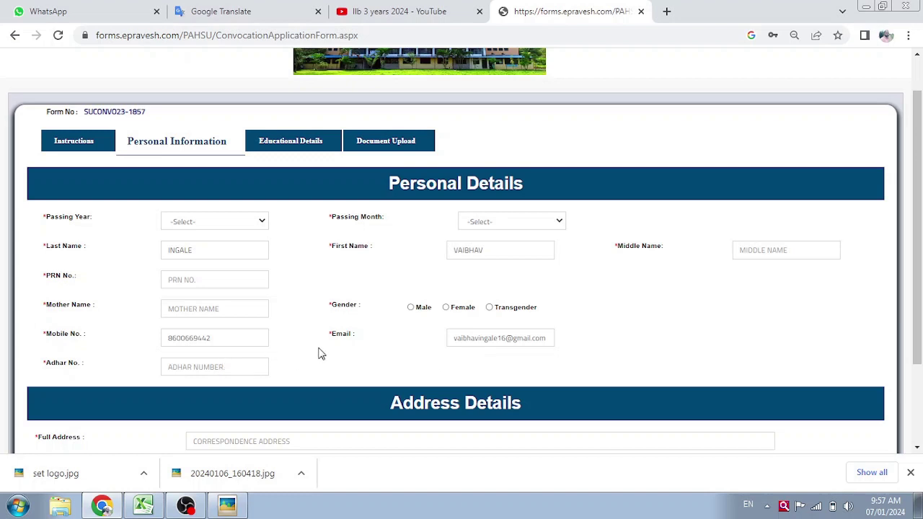
scroll(319, 353, "down", 2)
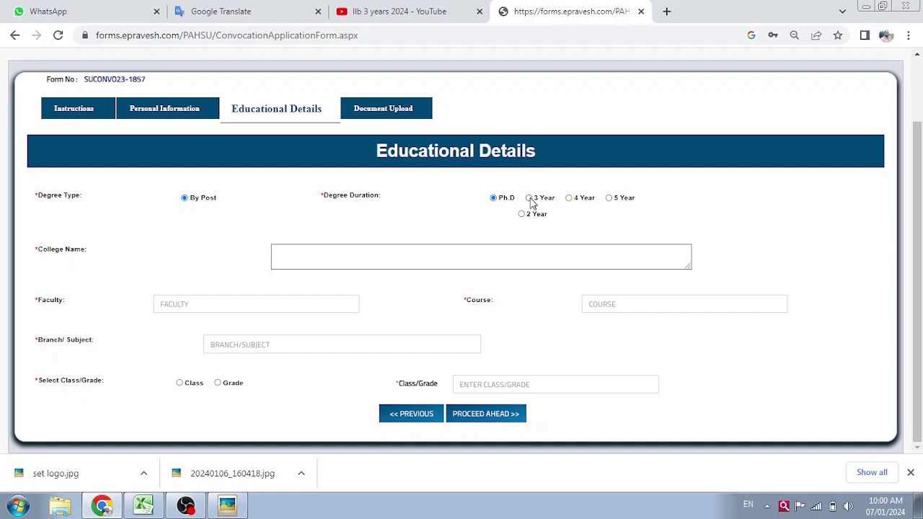
Try the 3 Year, 4 Year and 5 Year degree durations and settle on 2 Year.
left_click(529, 201)
left_click(569, 199)
left_click(610, 199)
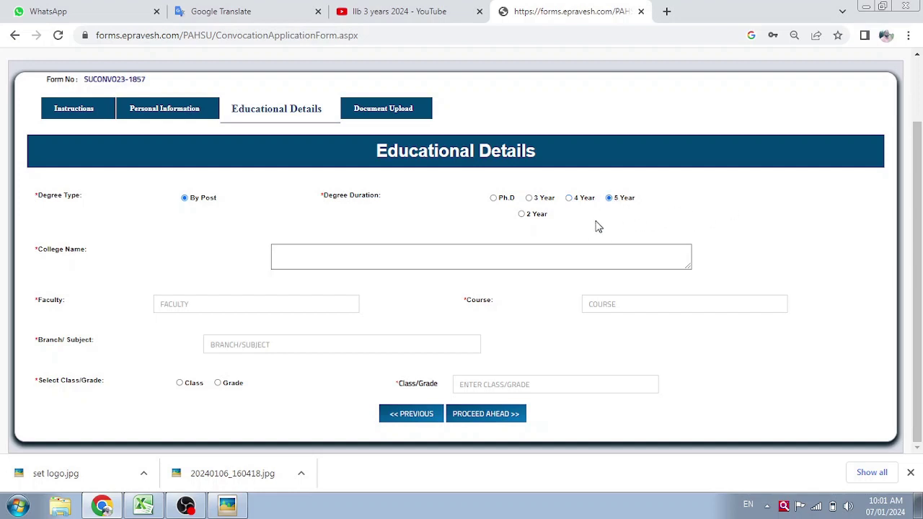
left_click(522, 216)
Check the course and branch fields and choose Class as the class/grade type.
left_click(627, 304)
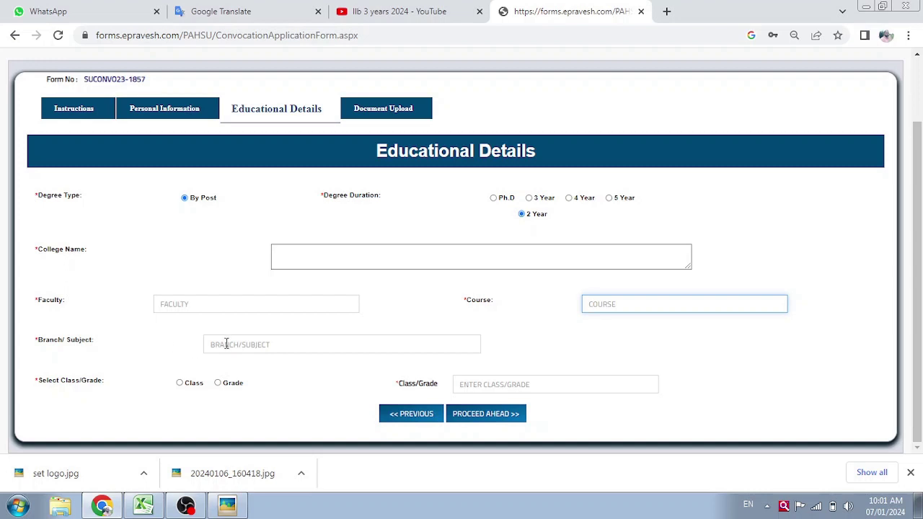
left_click(137, 362)
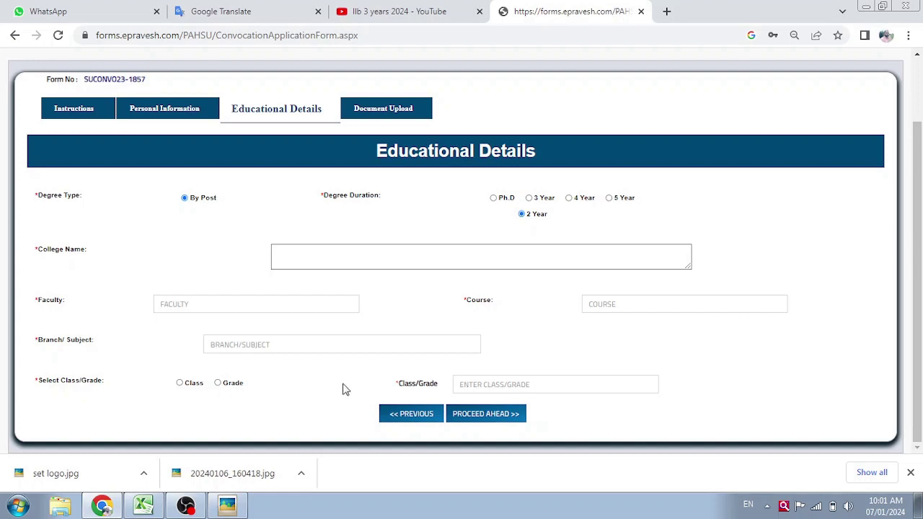
left_click(179, 384)
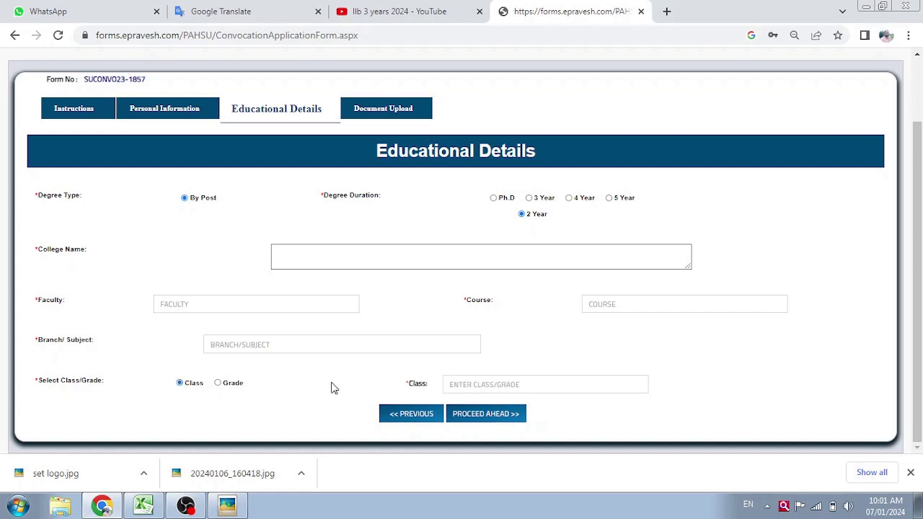
Try Grade as the class/grade type.
left_click(489, 381)
left_click(216, 388)
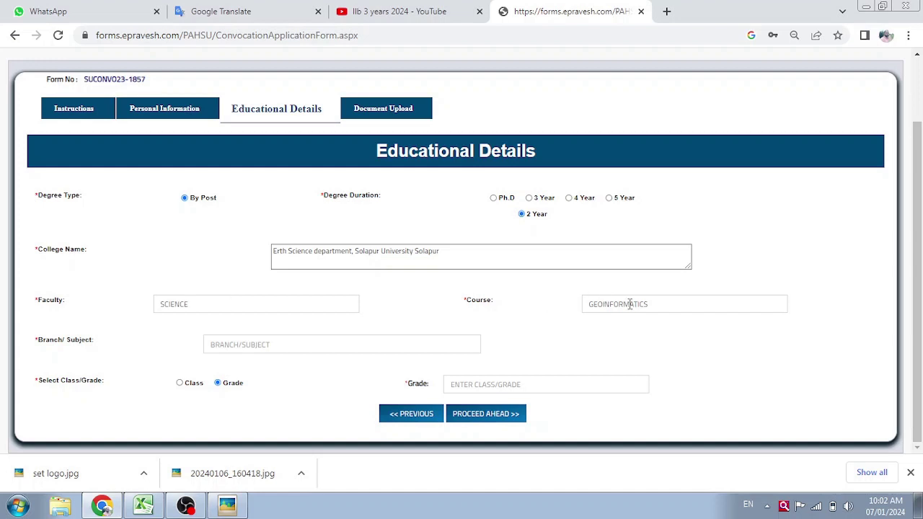
Replace the course entry with M.SC and enter GEOINFORMATICS as the branch/subject.
left_click_drag(652, 304, 548, 317)
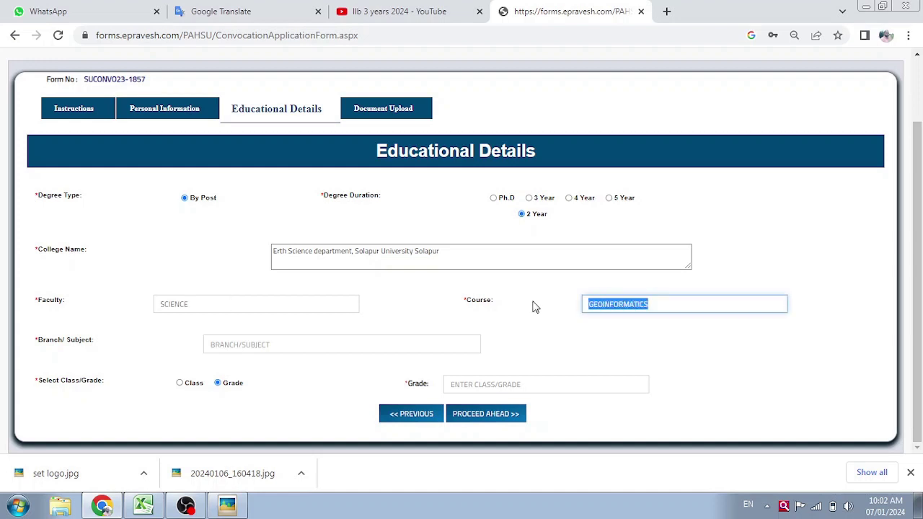
type("G")
key("BackSpace")
type("M.SC")
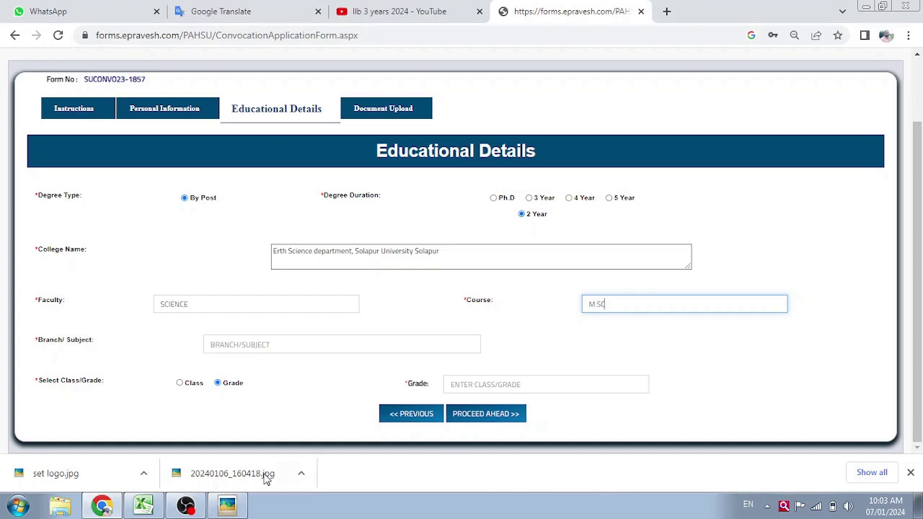
left_click(278, 345)
type("GEOINFORMATICS")
Choose Class as the class/grade type, enter DISTINCTION as the class, and proceed to the document upload section.
left_click(180, 383)
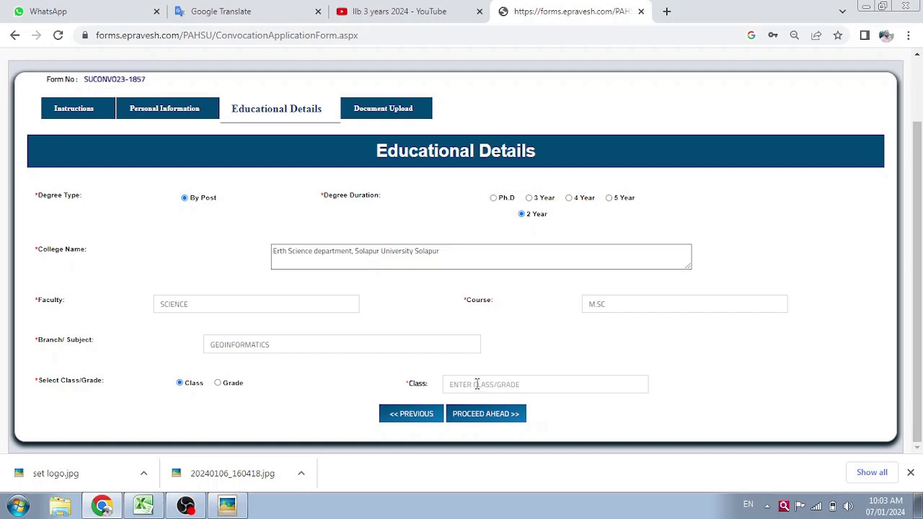
left_click(477, 384)
type("D")
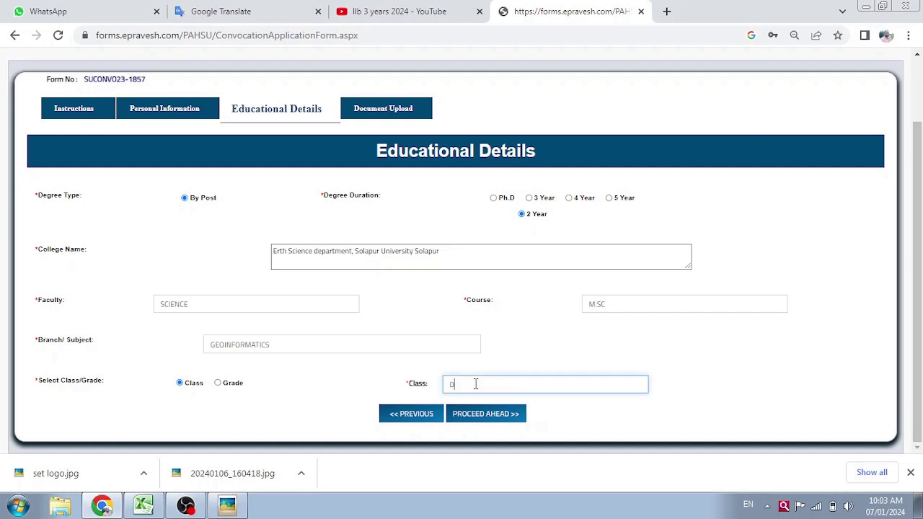
type("ISTINCTION")
left_click(495, 422)
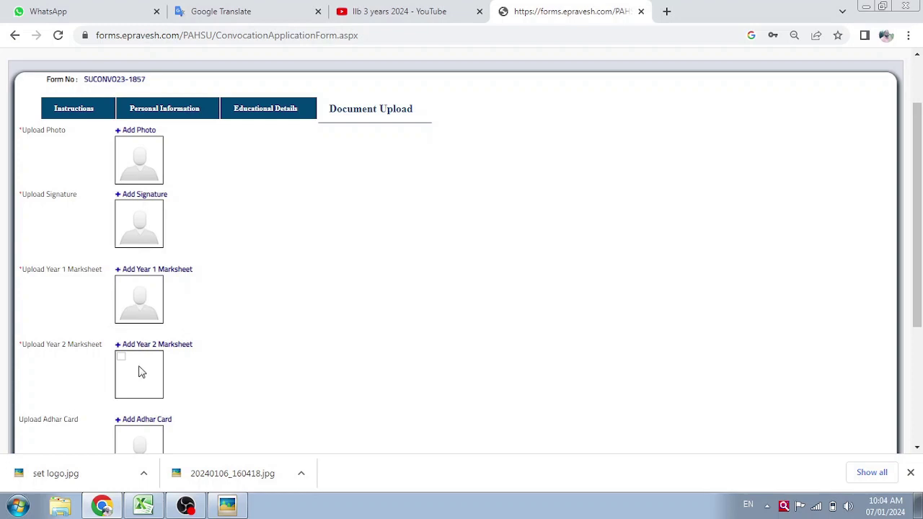
Start adding the applicant's photo and browse from the desktop to the My Educational Ducuments folder.
scroll(141, 367, "down", 2)
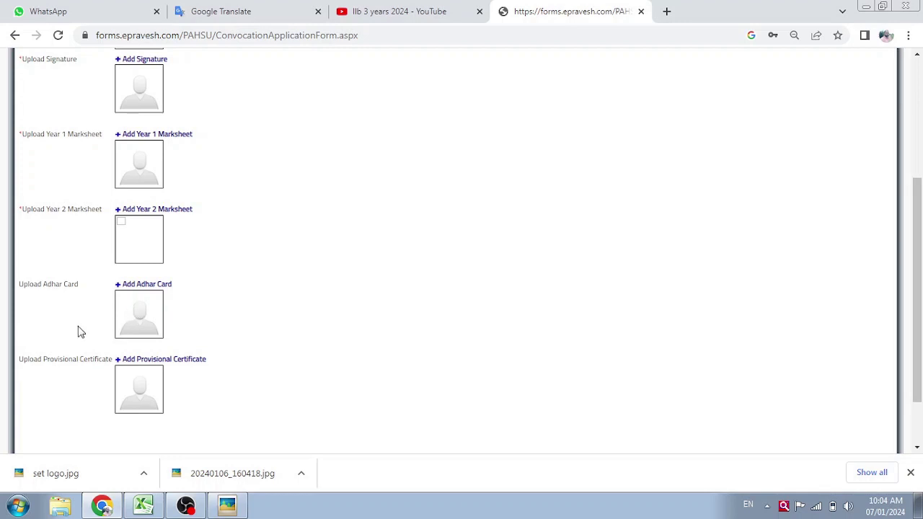
scroll(78, 331, "down", 1)
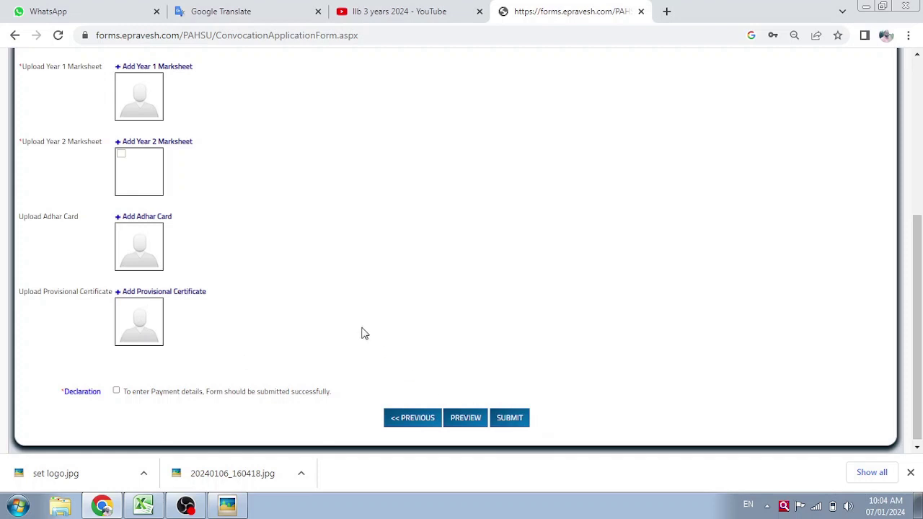
scroll(180, 260, "up", 4)
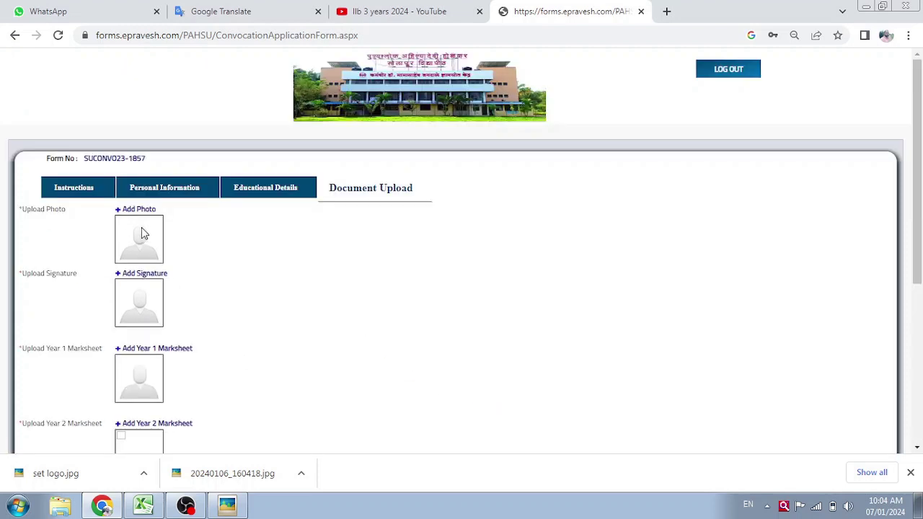
left_click(140, 210)
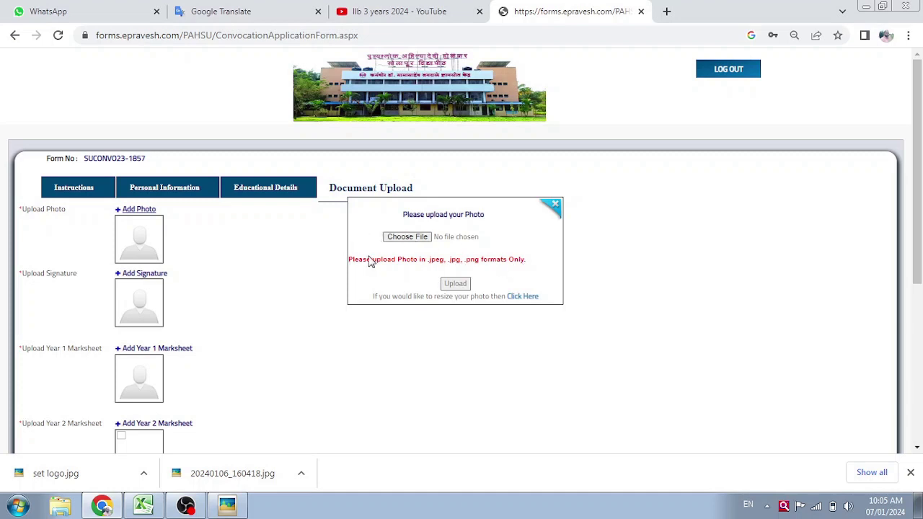
left_click(408, 241)
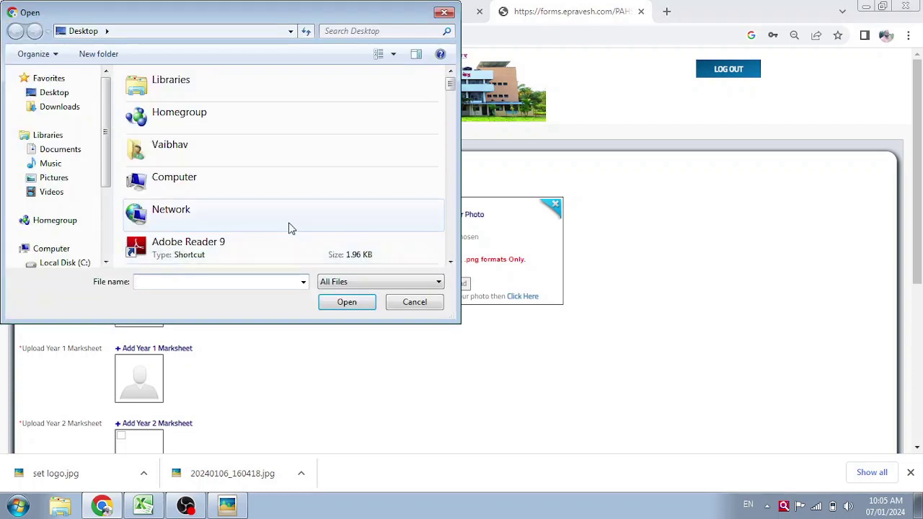
left_click(186, 182)
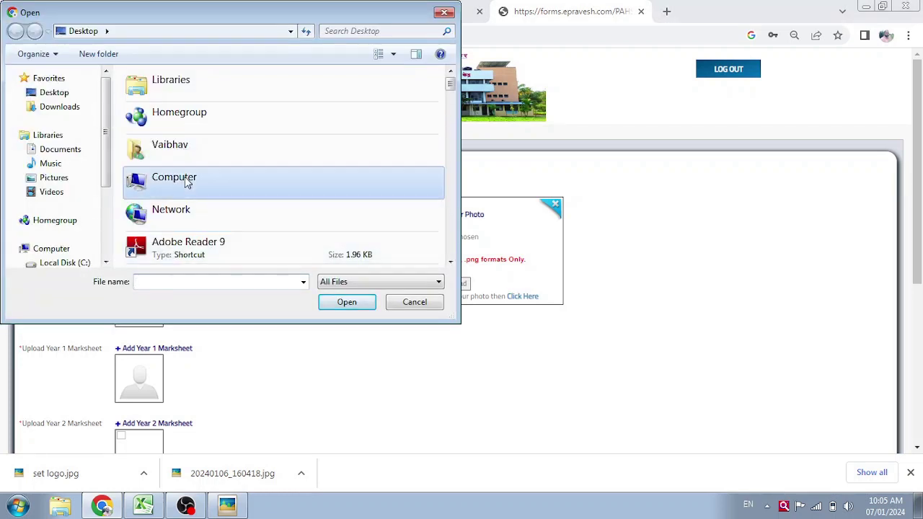
scroll(187, 181, "down", 4)
scroll(186, 182, "down", 2)
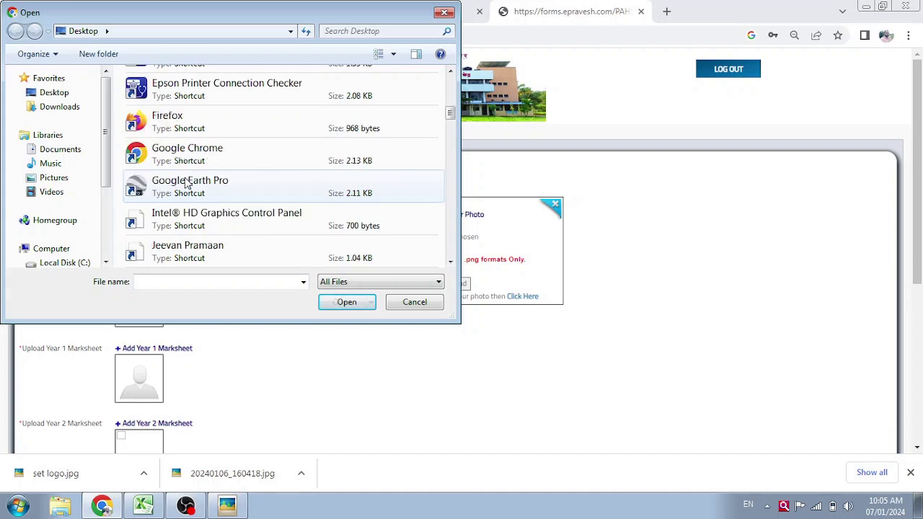
scroll(186, 182, "down", 2)
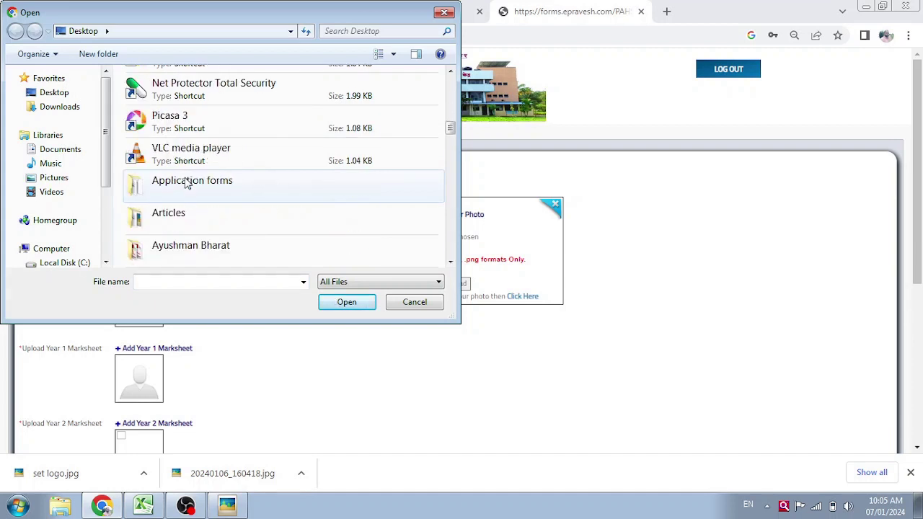
scroll(186, 182, "down", 4)
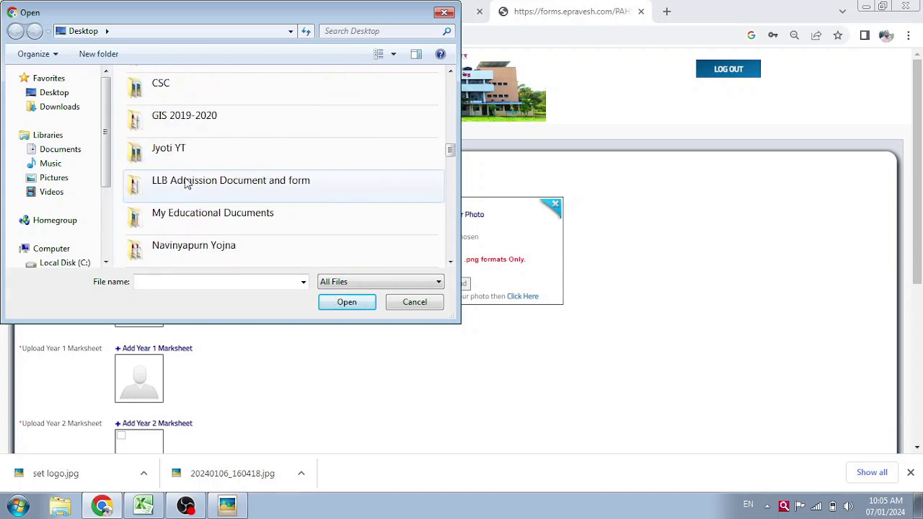
double_click(193, 217)
Choose My Photo.jpg from the folder and upload it as the applicant's photo.
scroll(242, 200, "down", 5)
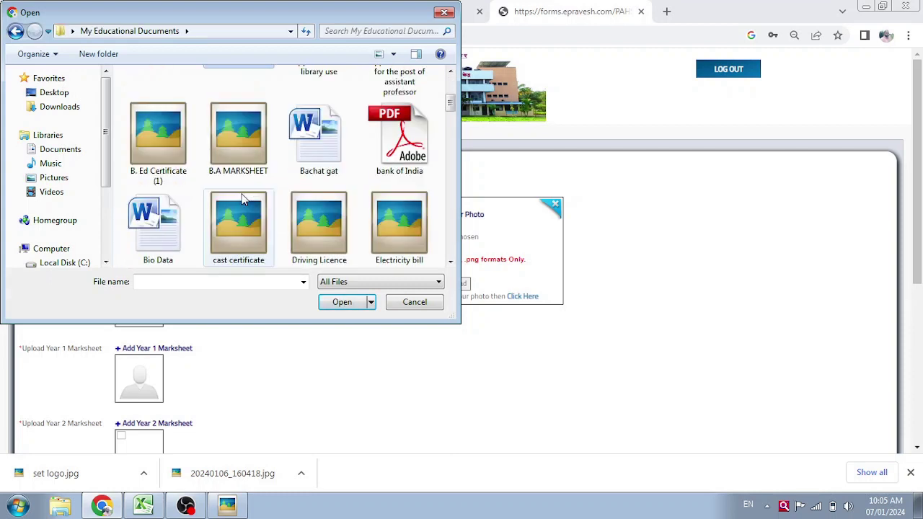
scroll(242, 200, "down", 4)
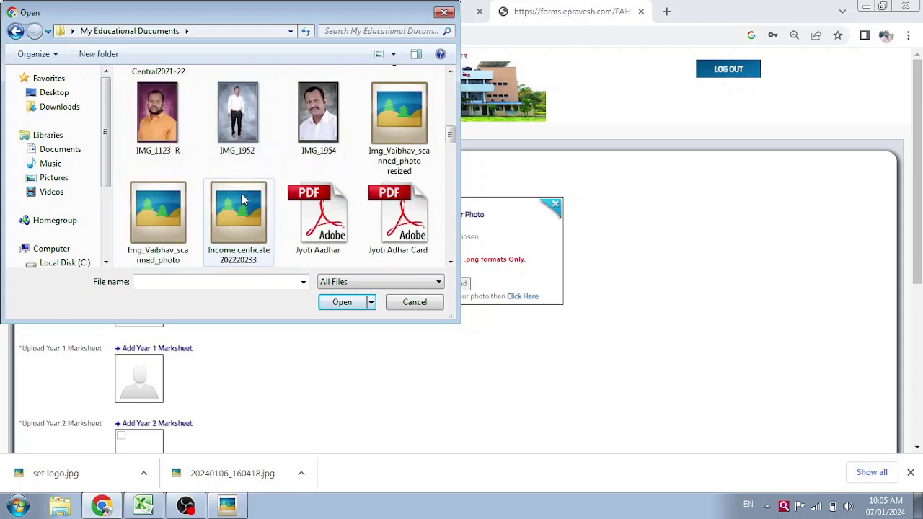
scroll(244, 200, "down", 4)
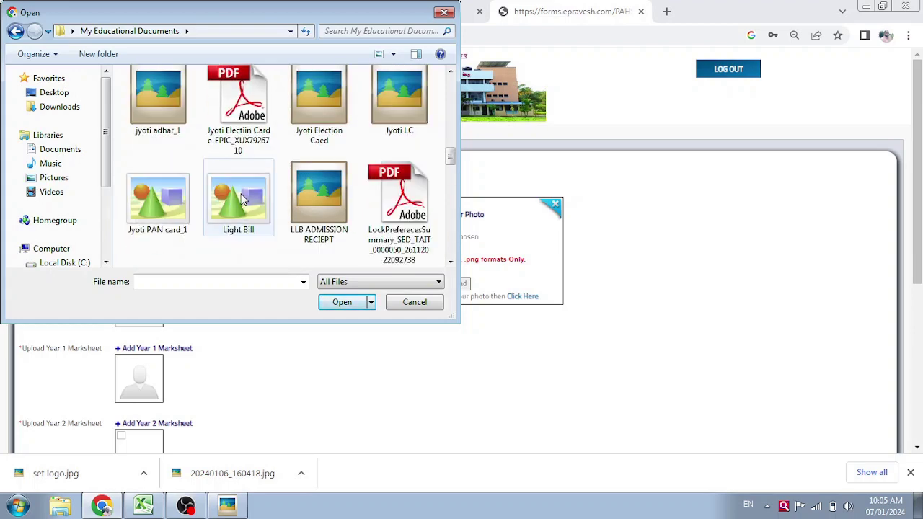
scroll(241, 199, "down", 4)
double_click(238, 205)
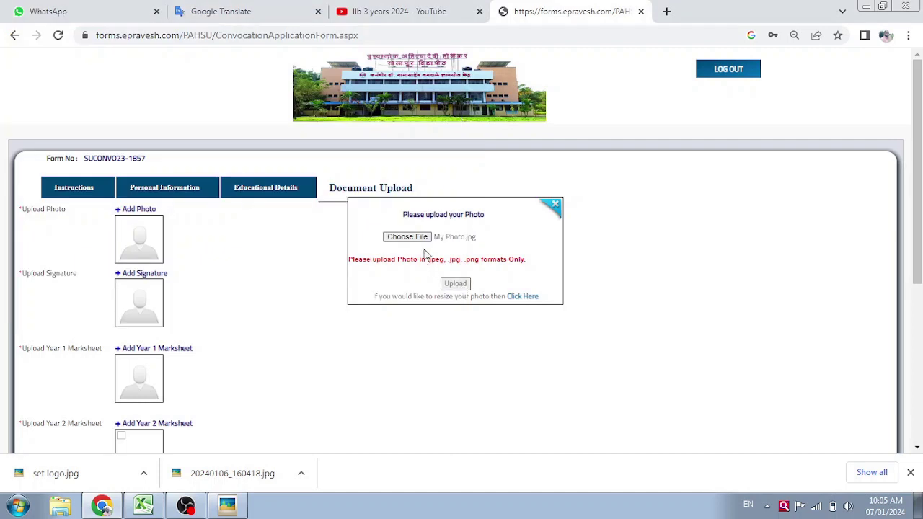
left_click(461, 285)
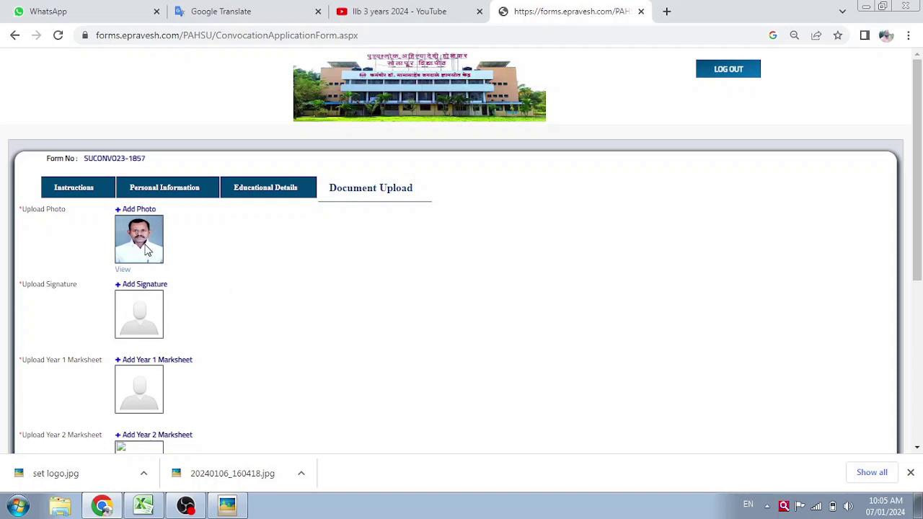
Accept the declaration that the form should be submitted successfully to enter payment details.
scroll(204, 258, "down", 1)
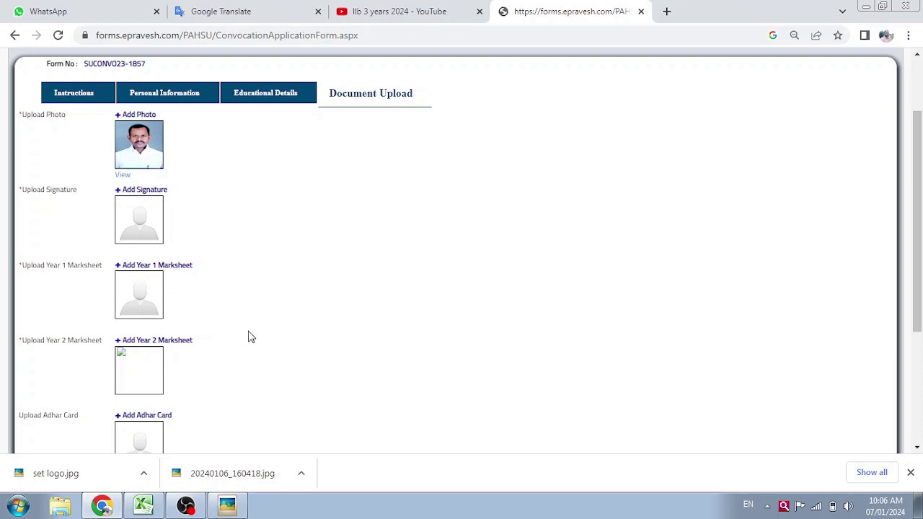
scroll(329, 307, "down", 2)
scroll(375, 296, "down", 2)
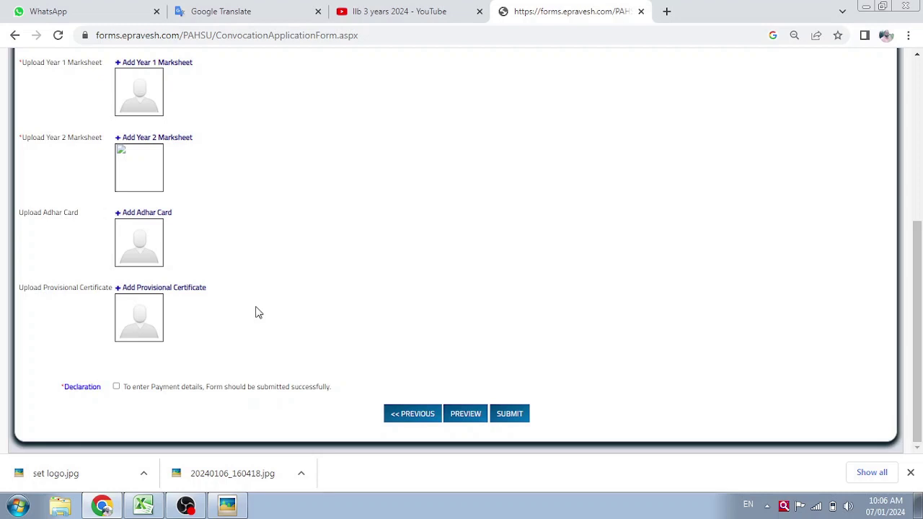
left_click(116, 388)
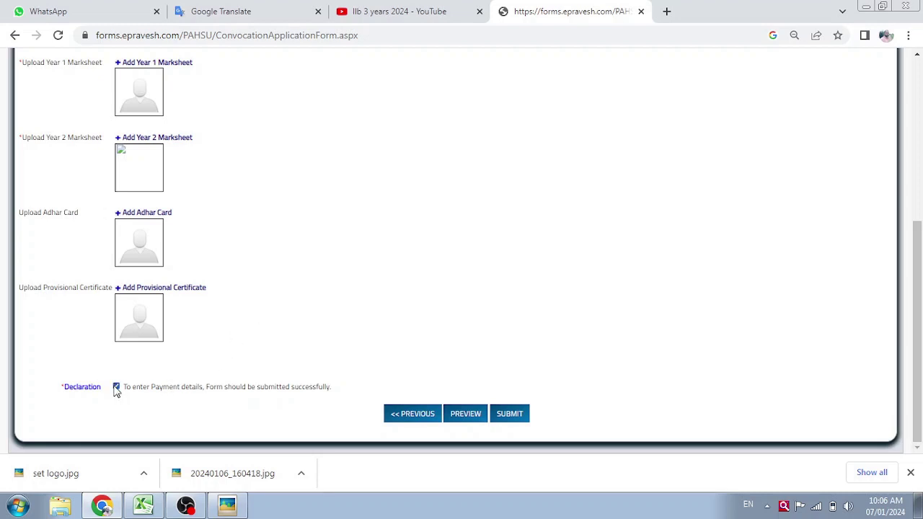